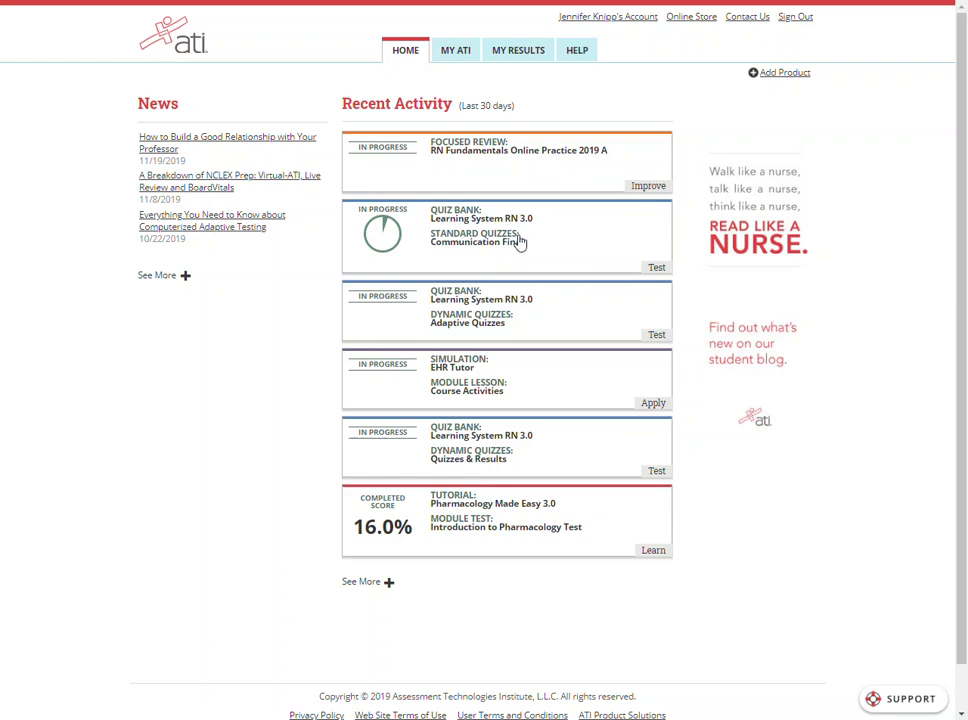
# - Filter My ATI's Improve products to the Fundamentals content area
pyautogui.click(459, 52)
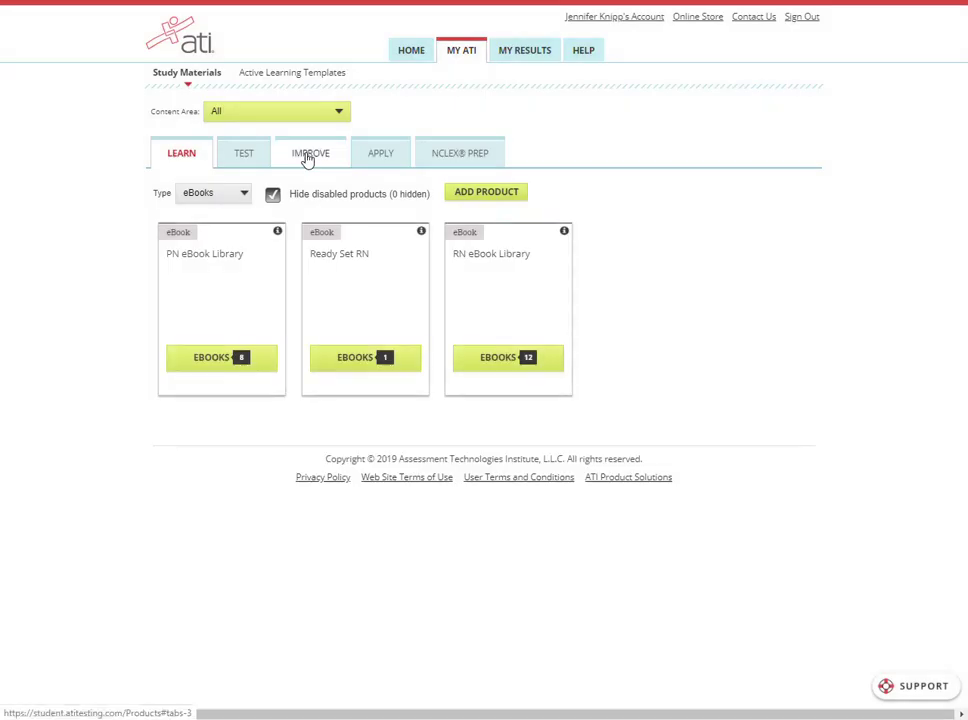
pyautogui.click(307, 158)
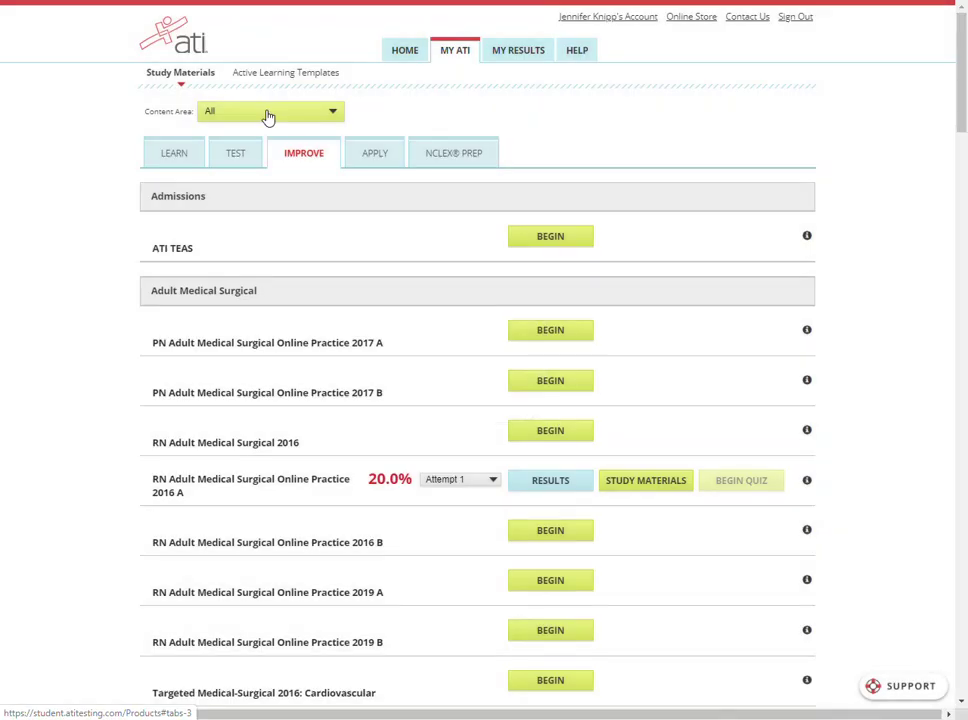
pyautogui.click(268, 116)
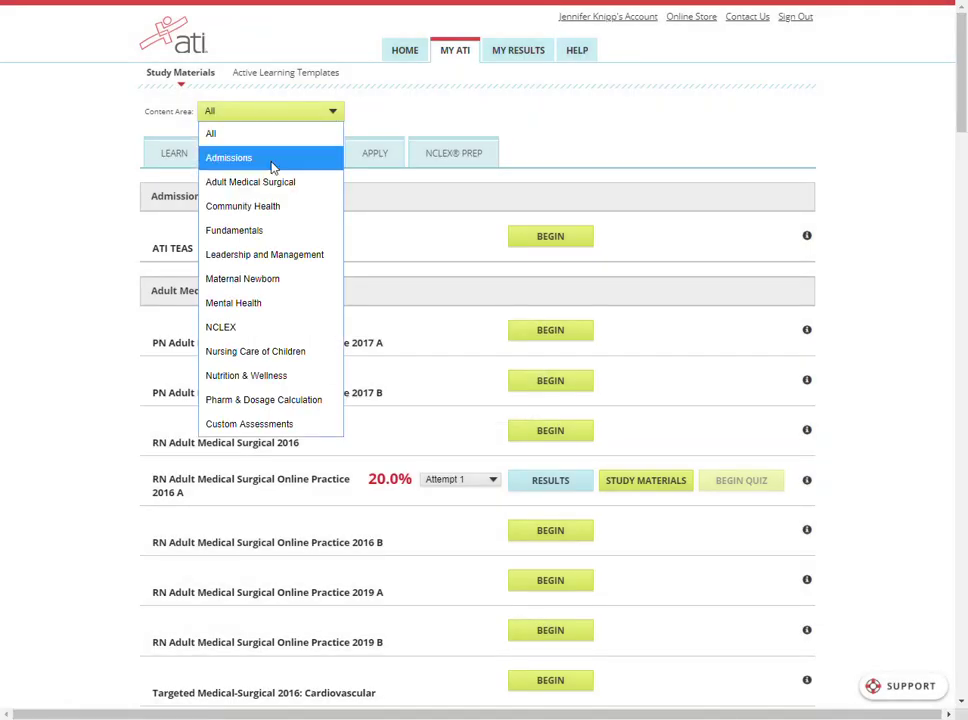
pyautogui.click(260, 232)
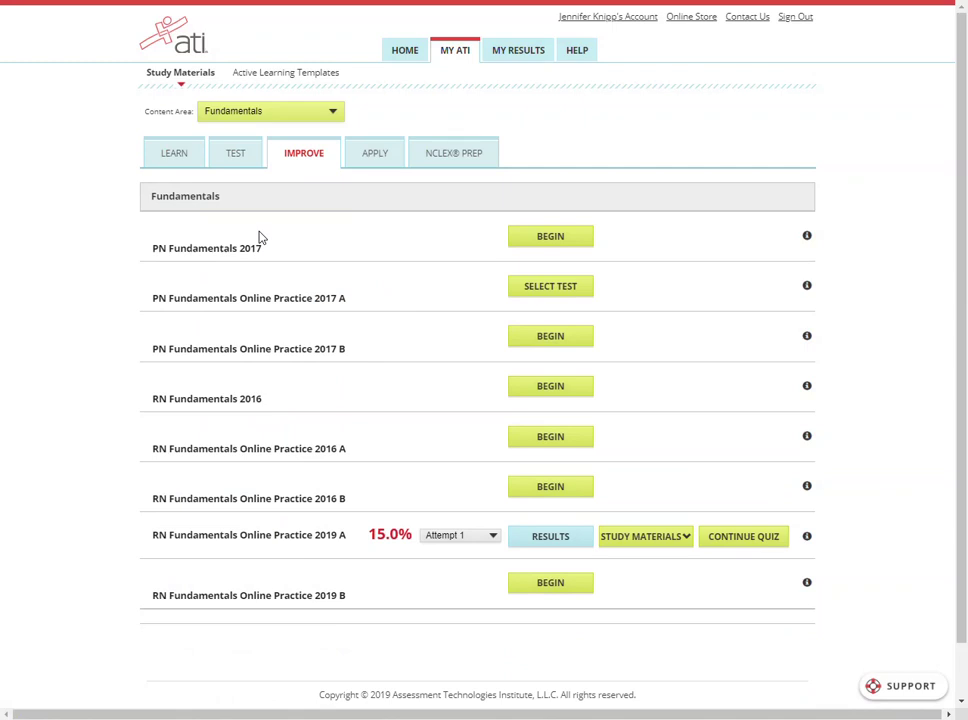
# - Check the 15.0% RN Fundamentals 2019 A score and download its performance report PDF
pyautogui.tripleClick(218, 537)
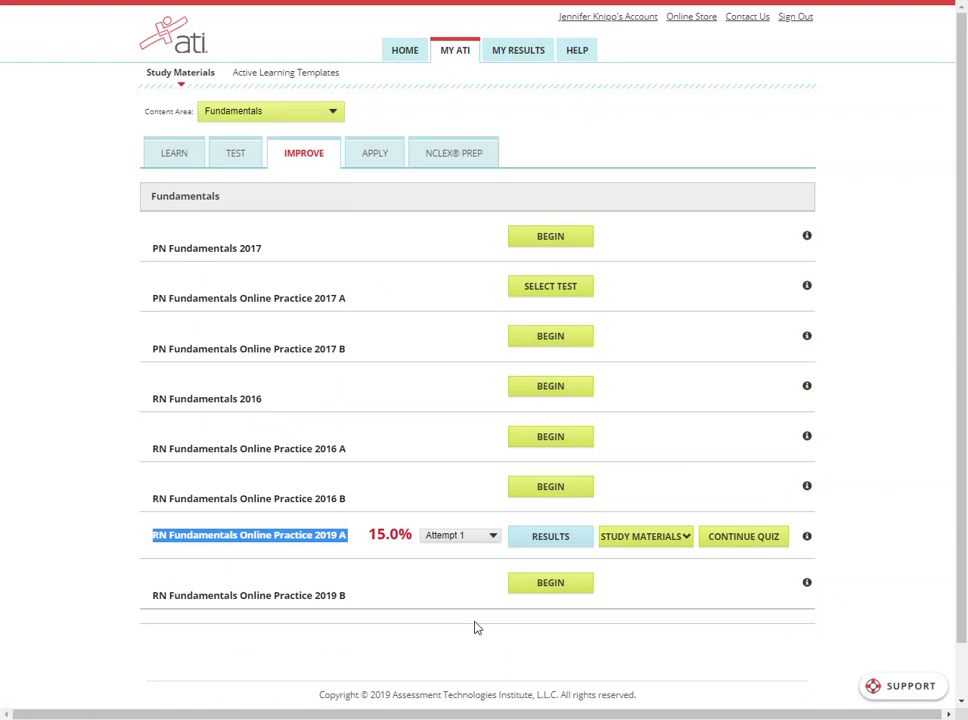
pyautogui.scroll(-1, 475, 627)
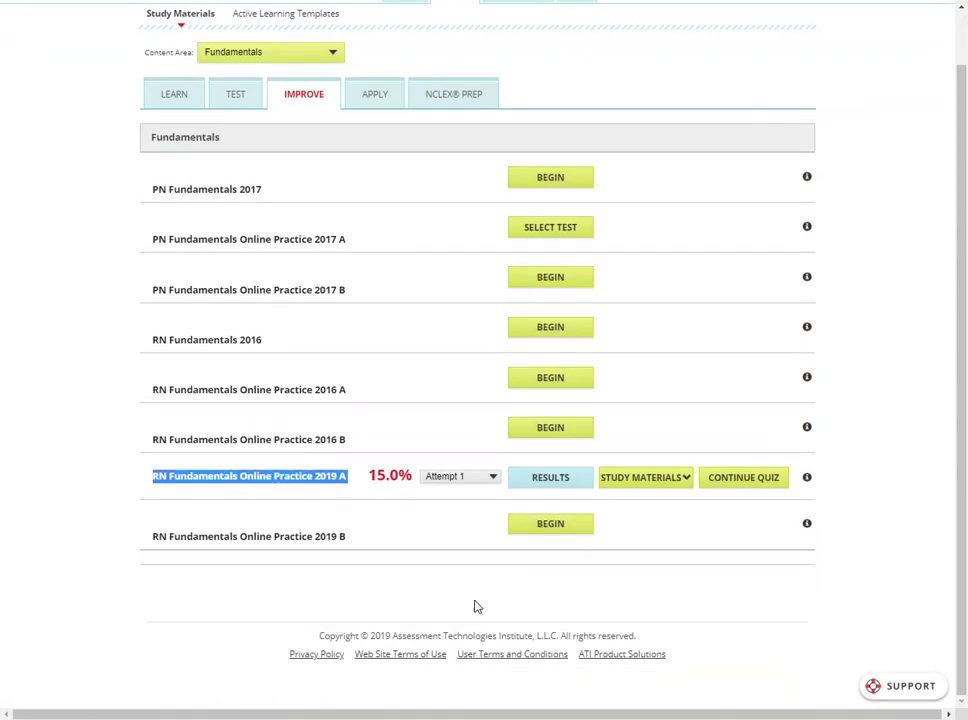
pyautogui.click(474, 486)
pyautogui.doubleClick(390, 475)
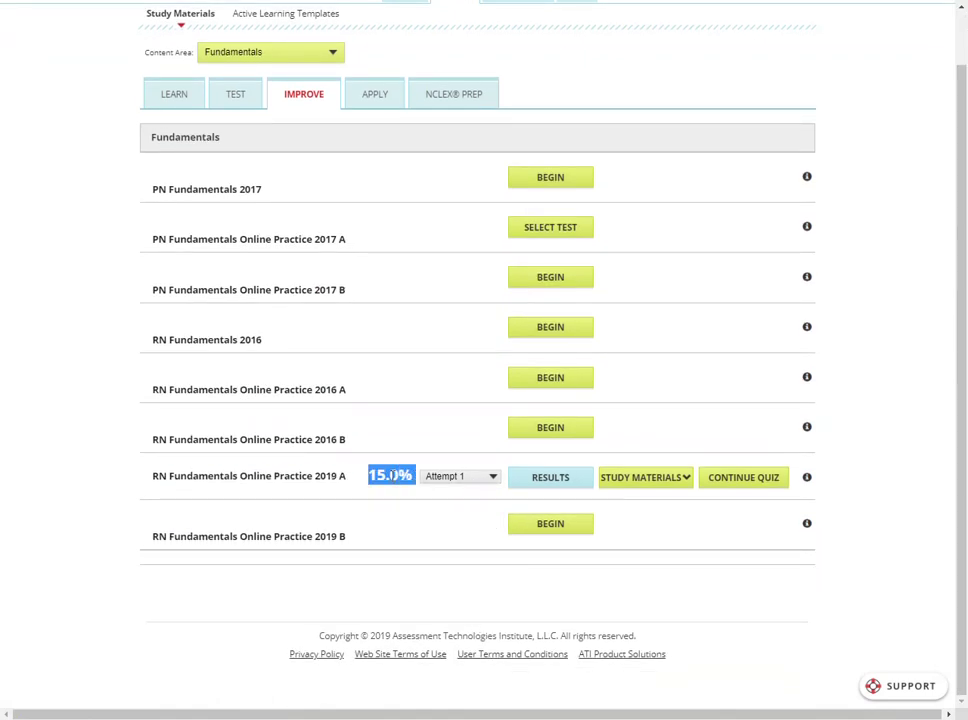
pyautogui.click(424, 499)
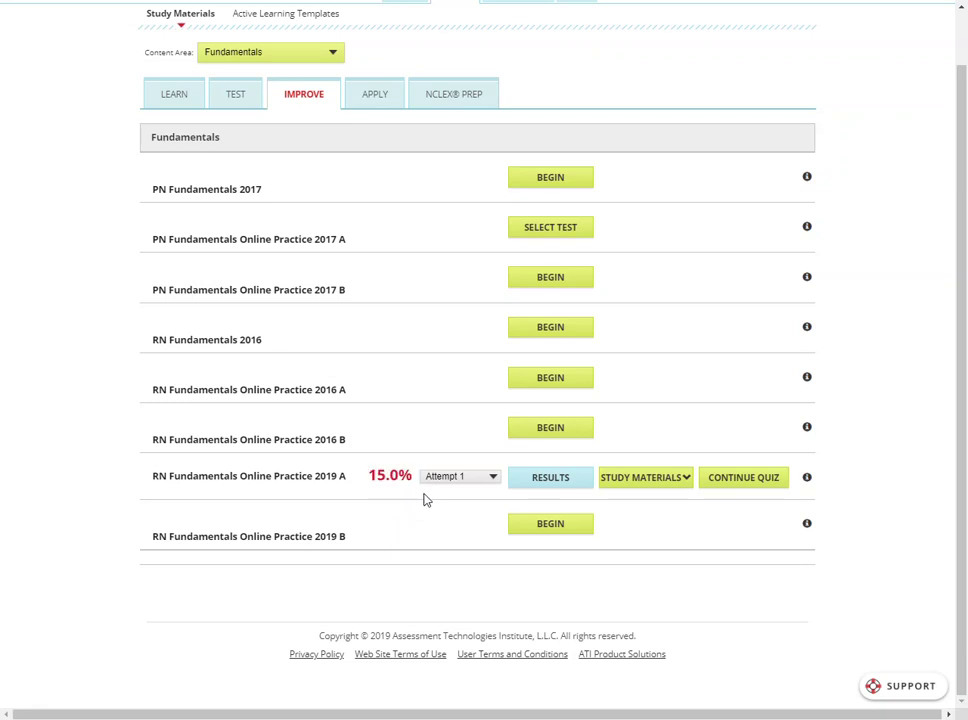
pyautogui.click(545, 479)
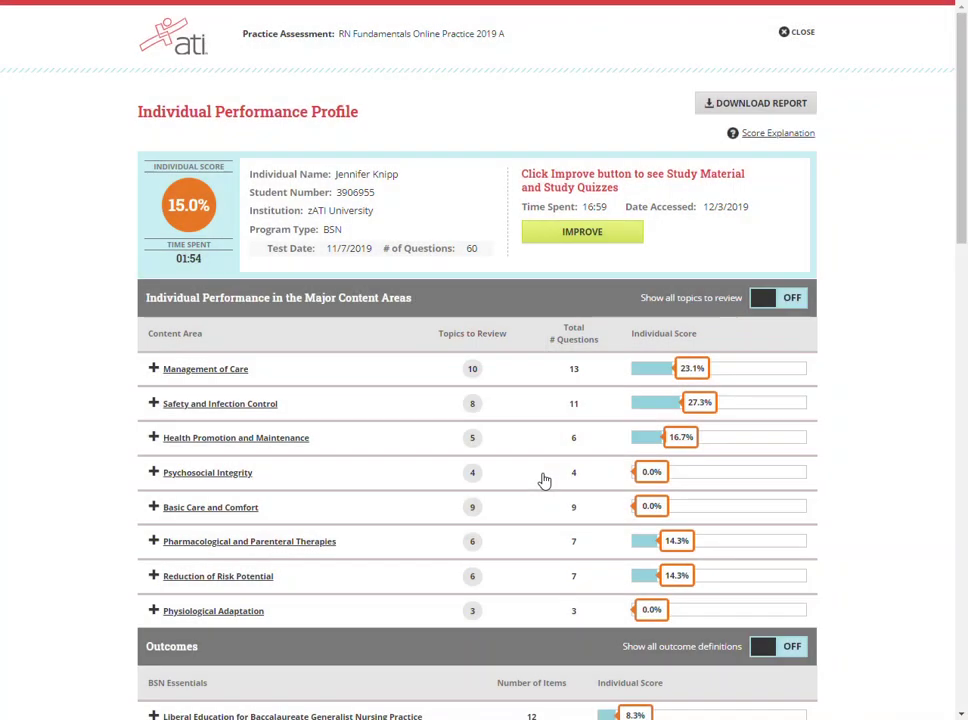
pyautogui.click(752, 108)
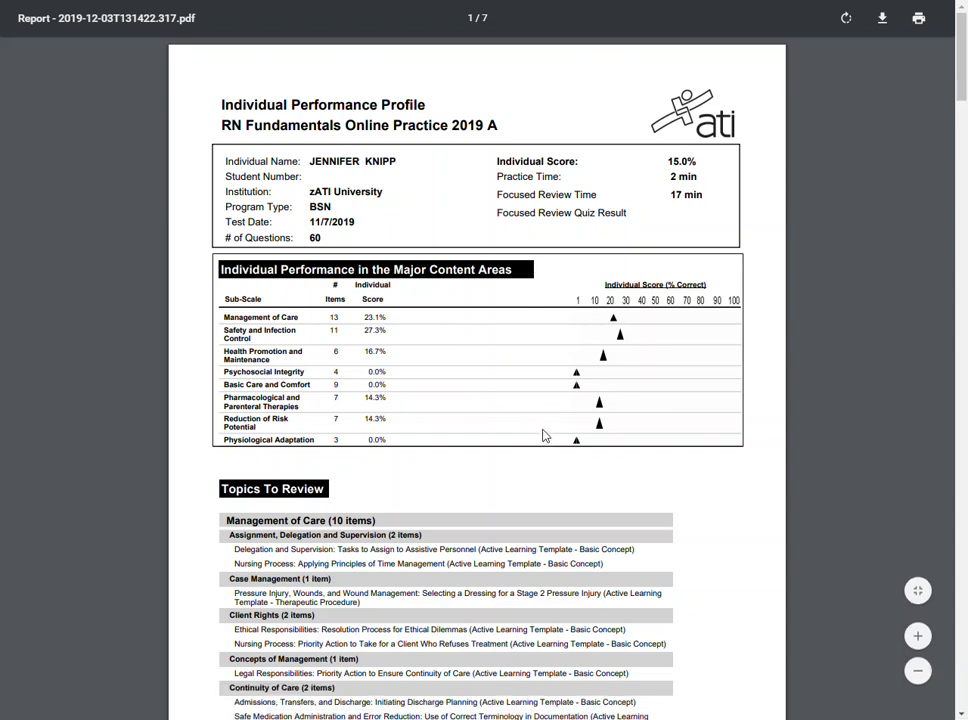
# - Highlight the first missed Management of Care topic in the report
pyautogui.scroll(-2, 545, 435)
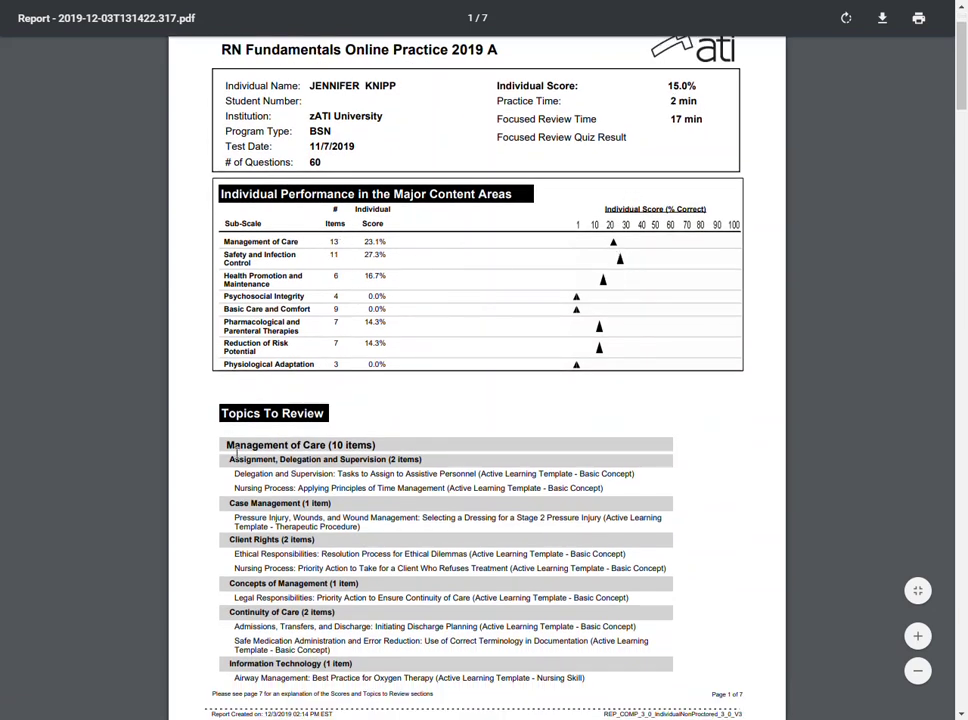
pyautogui.moveTo(235, 474); pyautogui.dragTo(479, 470)
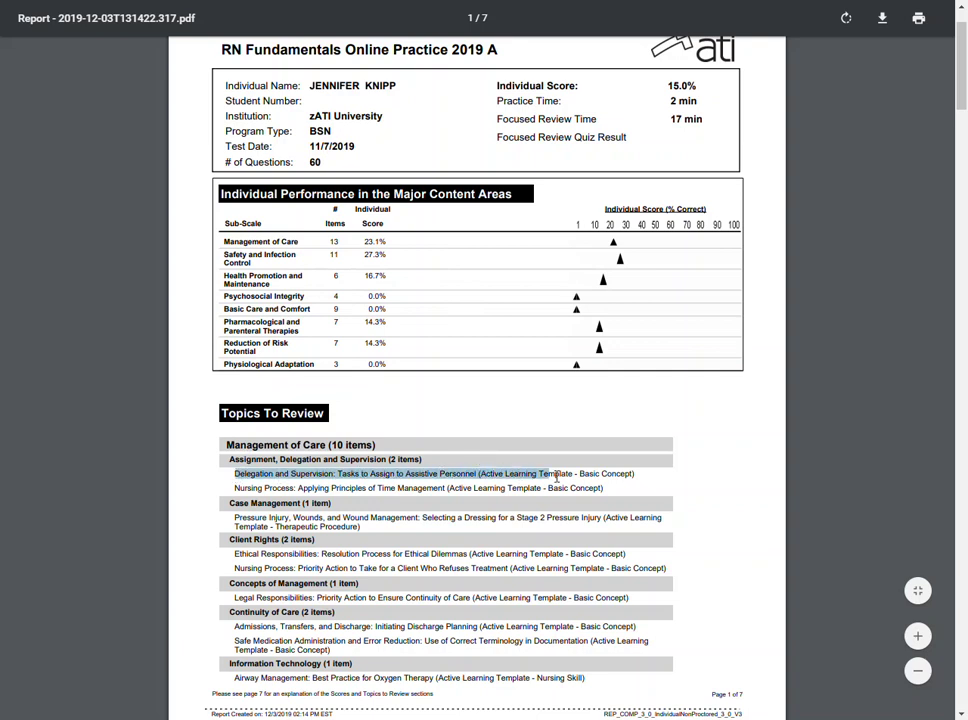
pyautogui.moveTo(479, 470); pyautogui.dragTo(658, 481)
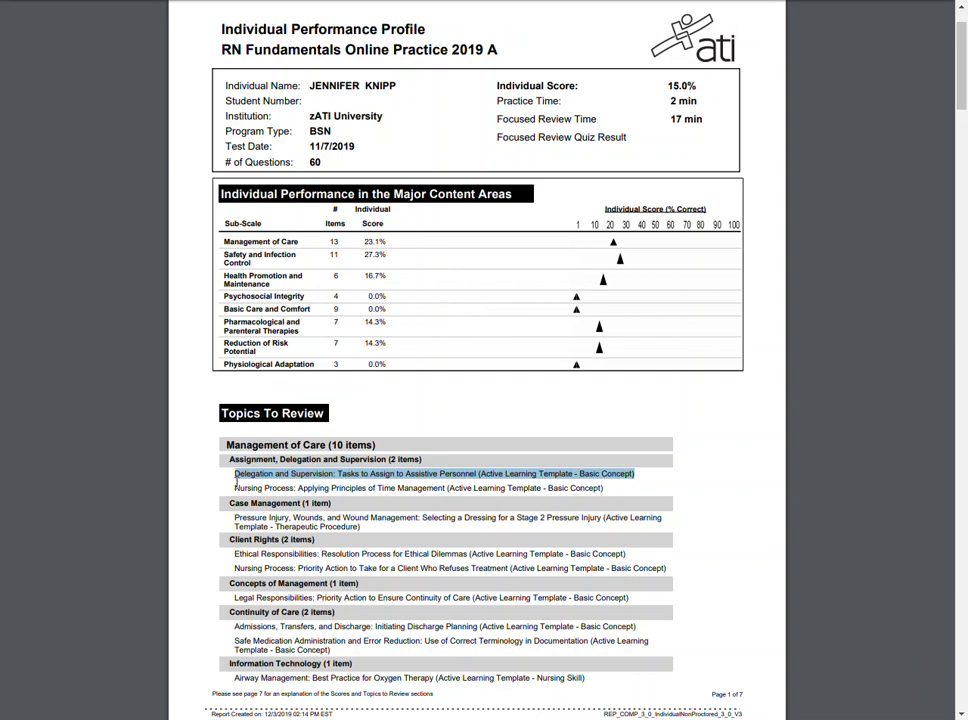
# - Scroll through Topics To Review to page 2, reaching Basic Care and Comfort
pyautogui.scroll(-3, 236, 478)
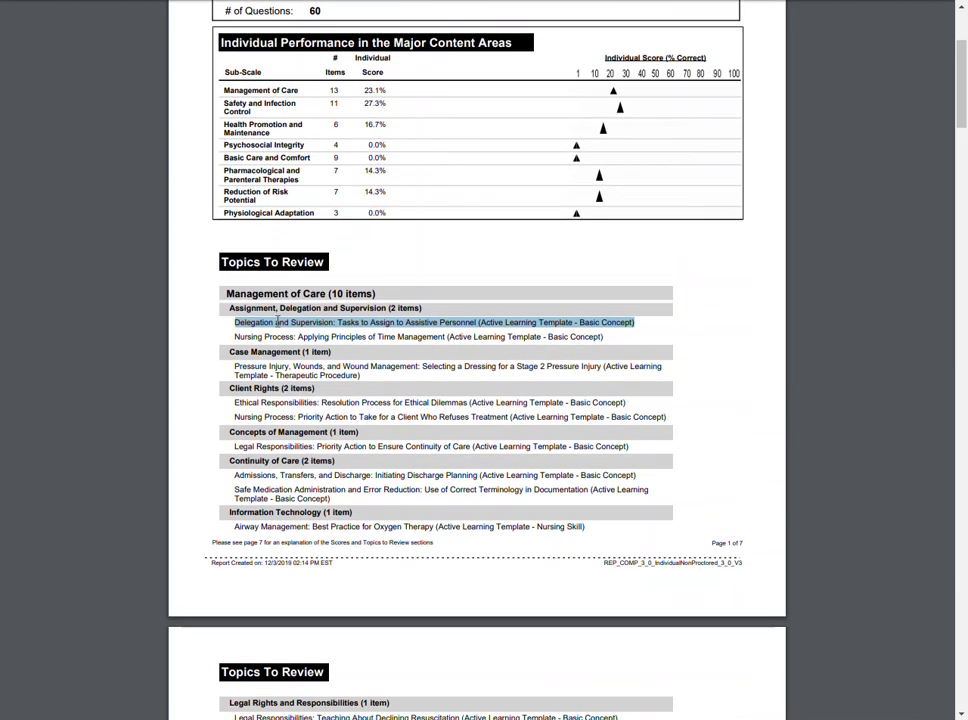
pyautogui.scroll(-2, 284, 385)
pyautogui.scroll(-1, 284, 385)
pyautogui.scroll(-5, 284, 383)
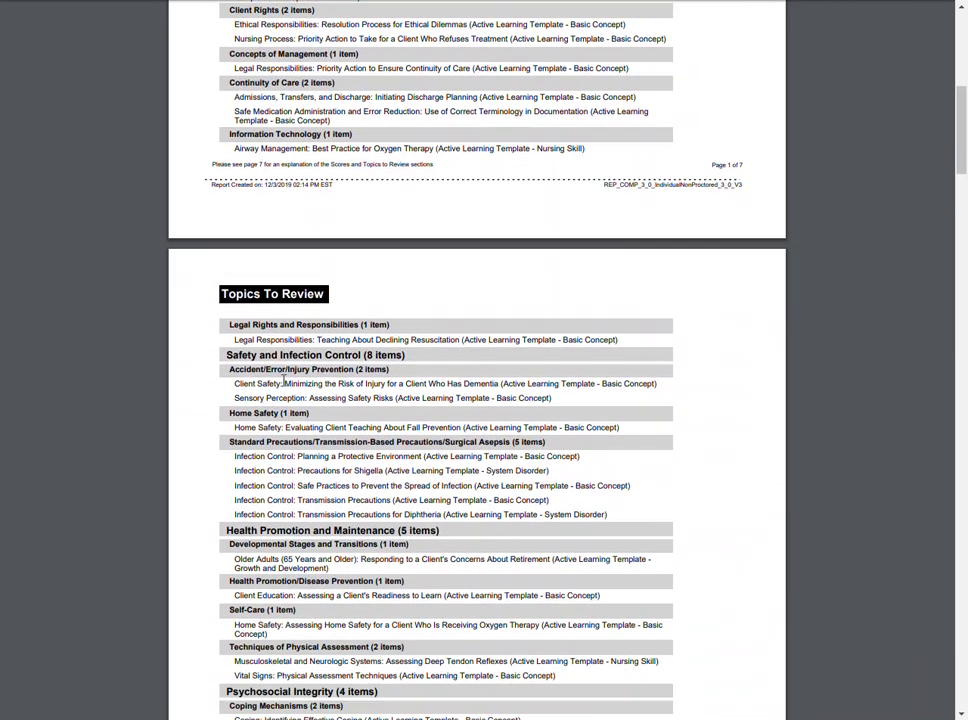
pyautogui.scroll(-2, 284, 380)
pyautogui.scroll(-3, 284, 380)
pyautogui.scroll(-3, 284, 380)
pyautogui.scroll(-1, 284, 380)
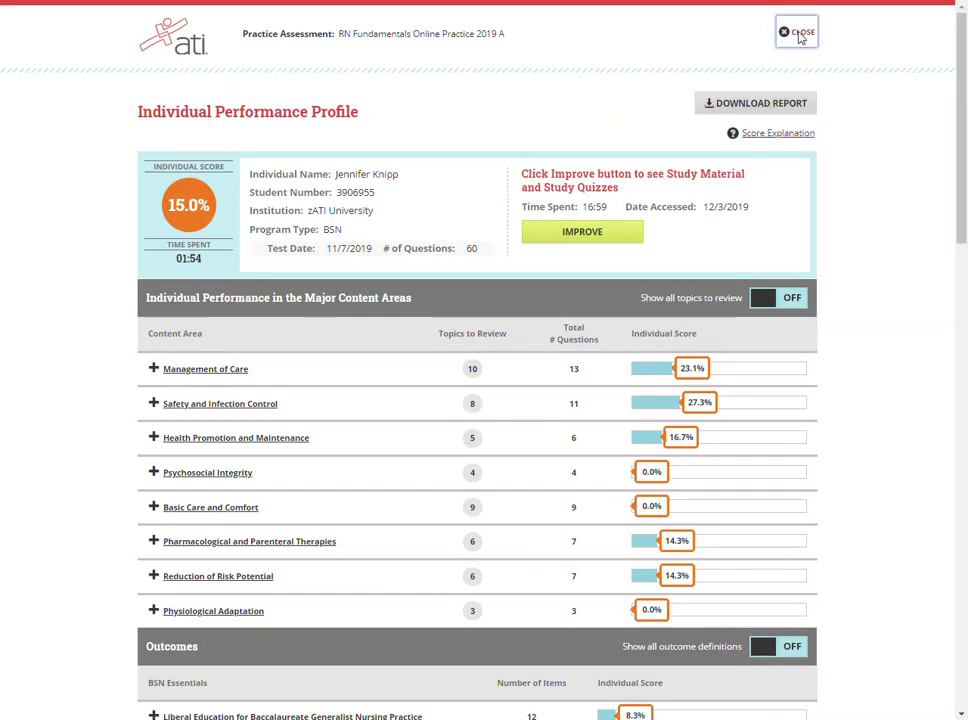
# - Return to Fundamentals products and expand Study Materials for RN Online Practice 2019 A
pyautogui.click(803, 32)
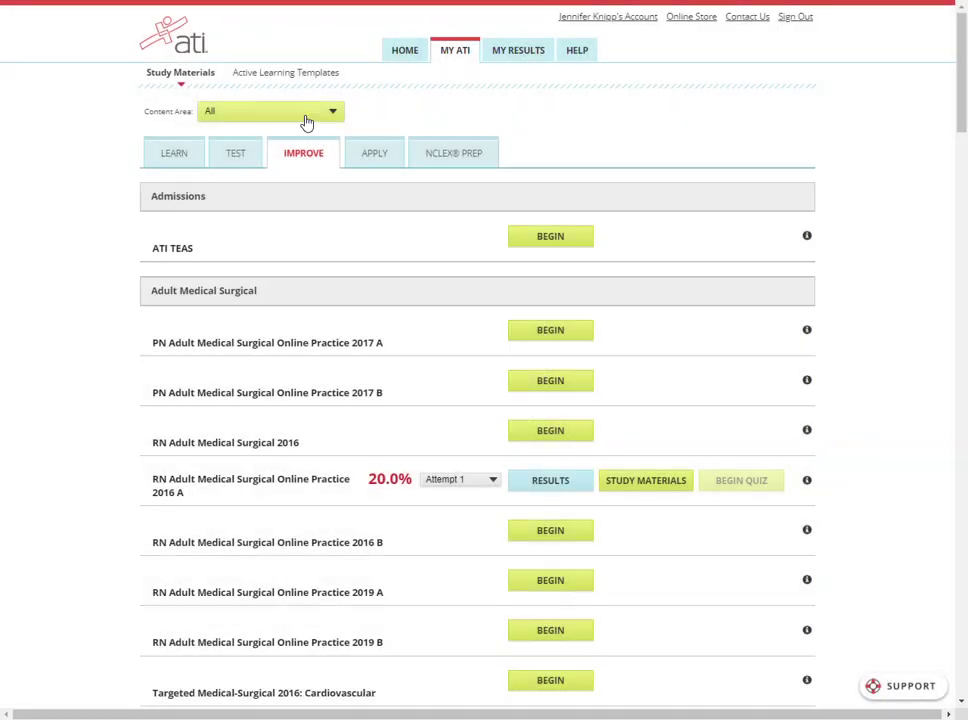
pyautogui.click(306, 121)
pyautogui.click(257, 229)
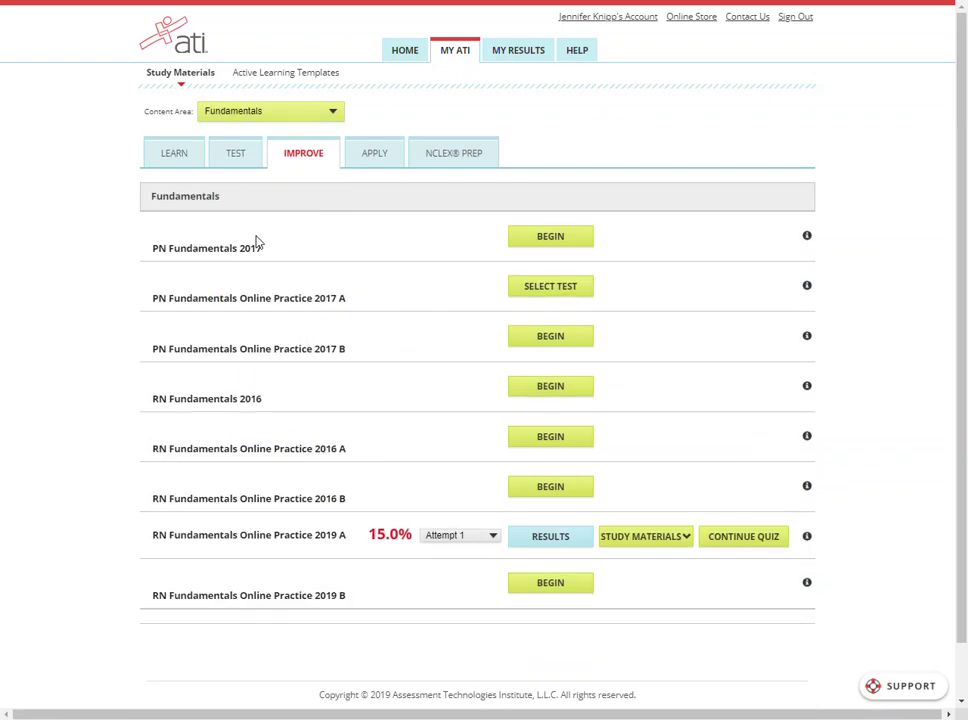
pyautogui.click(642, 542)
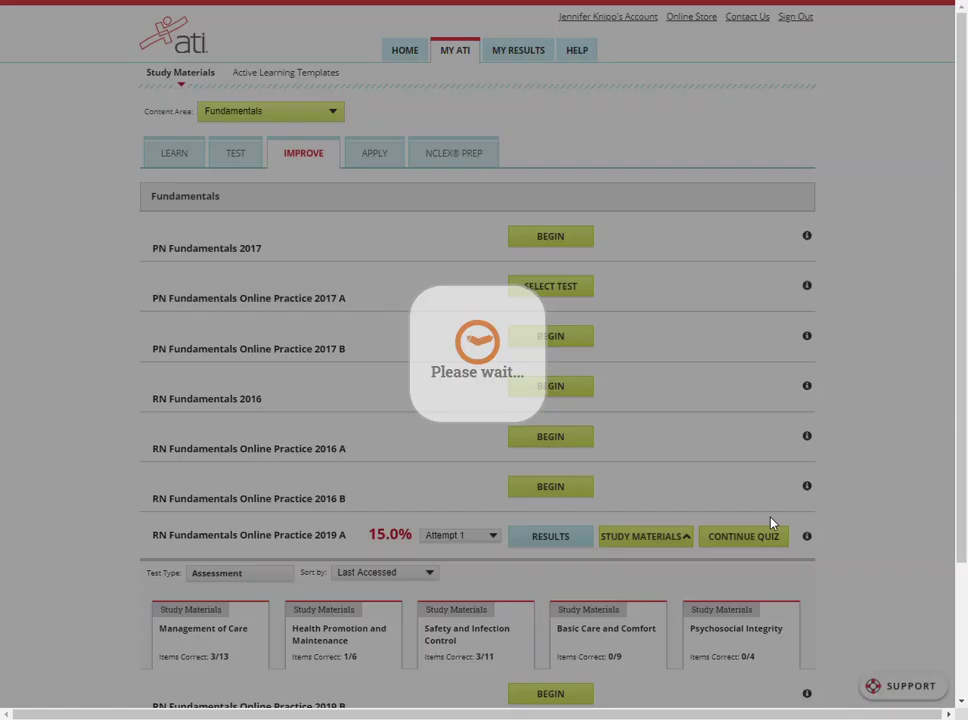
# - Highlight the Management of Care card and its 13 total, then begin Psychosocial Integrity review
pyautogui.scroll(-3, 805, 532)
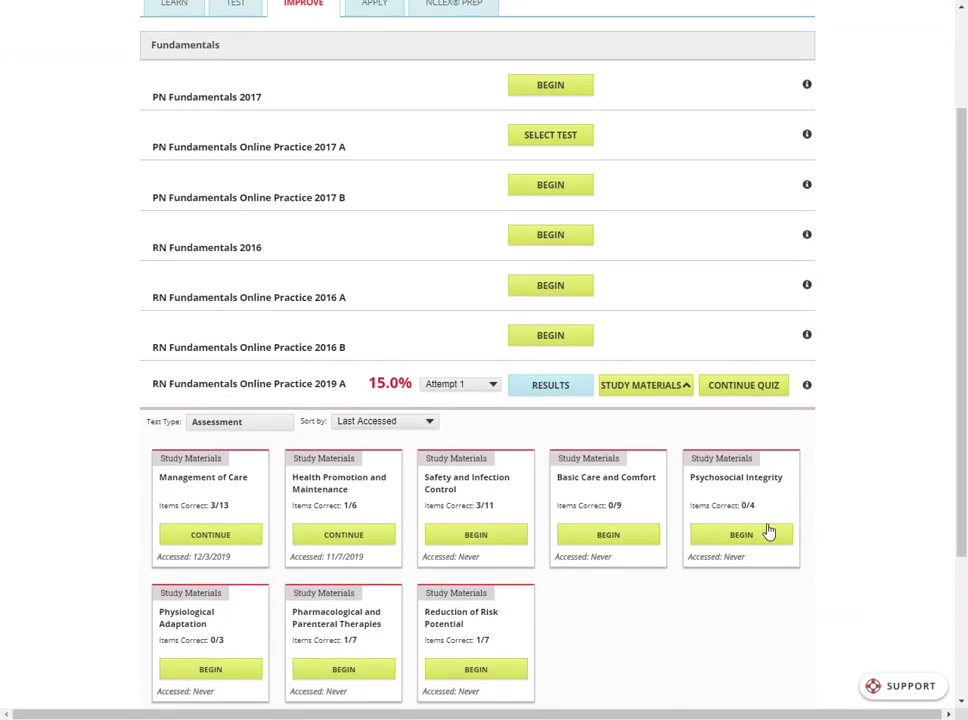
pyautogui.tripleClick(181, 478)
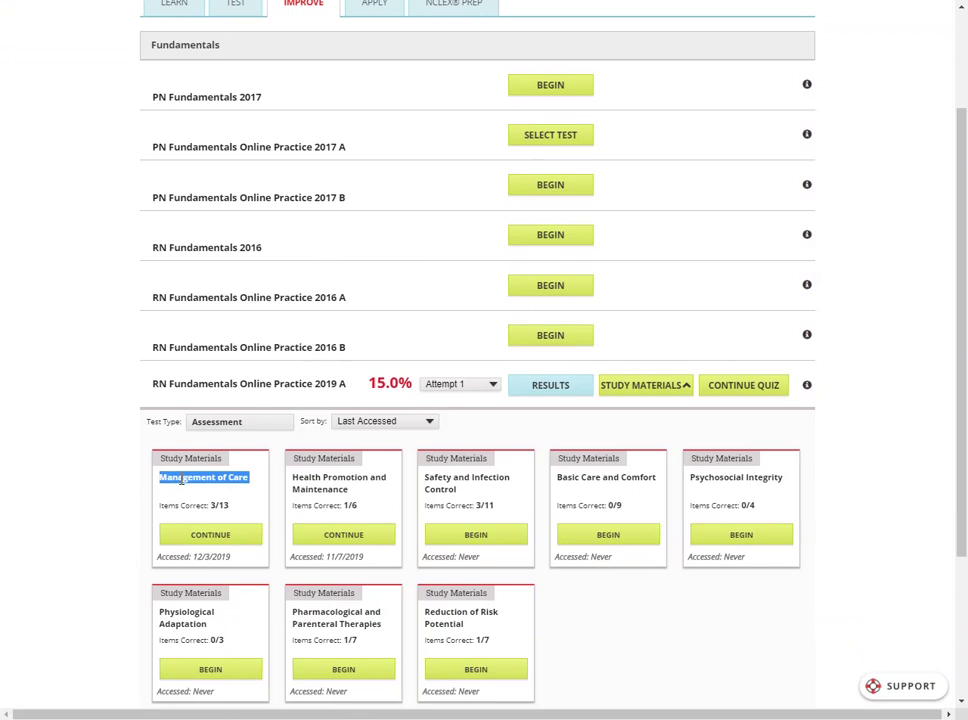
pyautogui.click(212, 505)
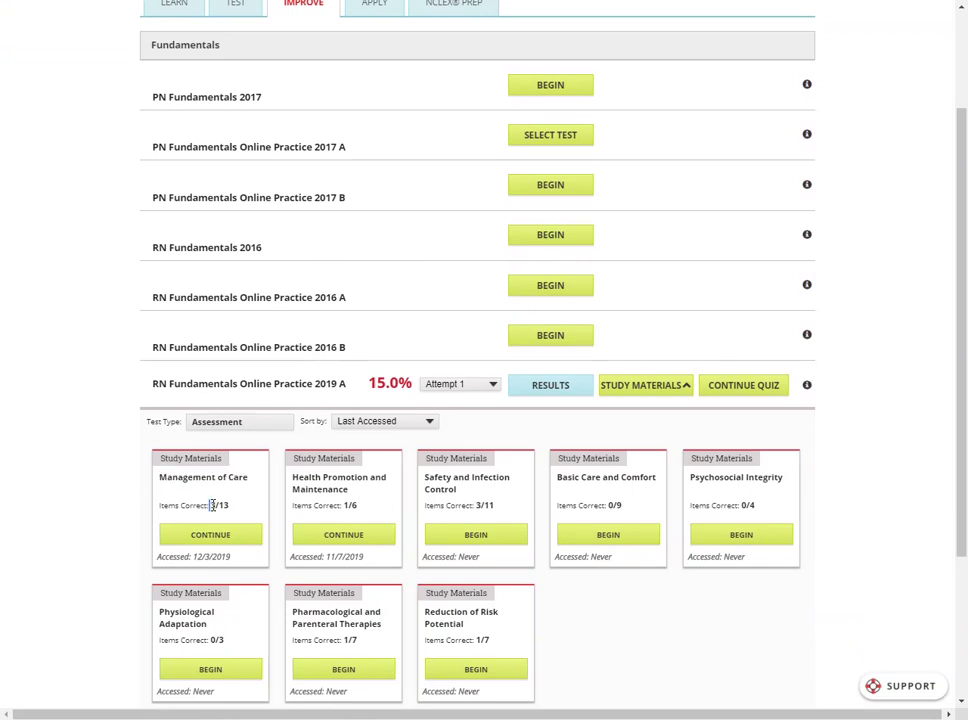
pyautogui.doubleClick(224, 506)
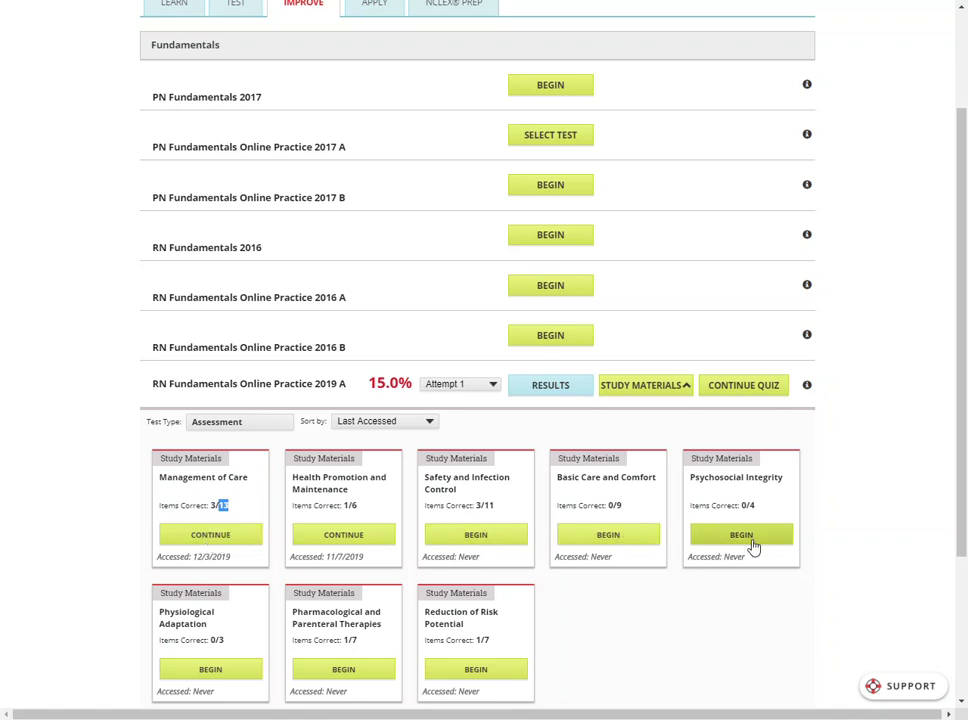
pyautogui.click(195, 541)
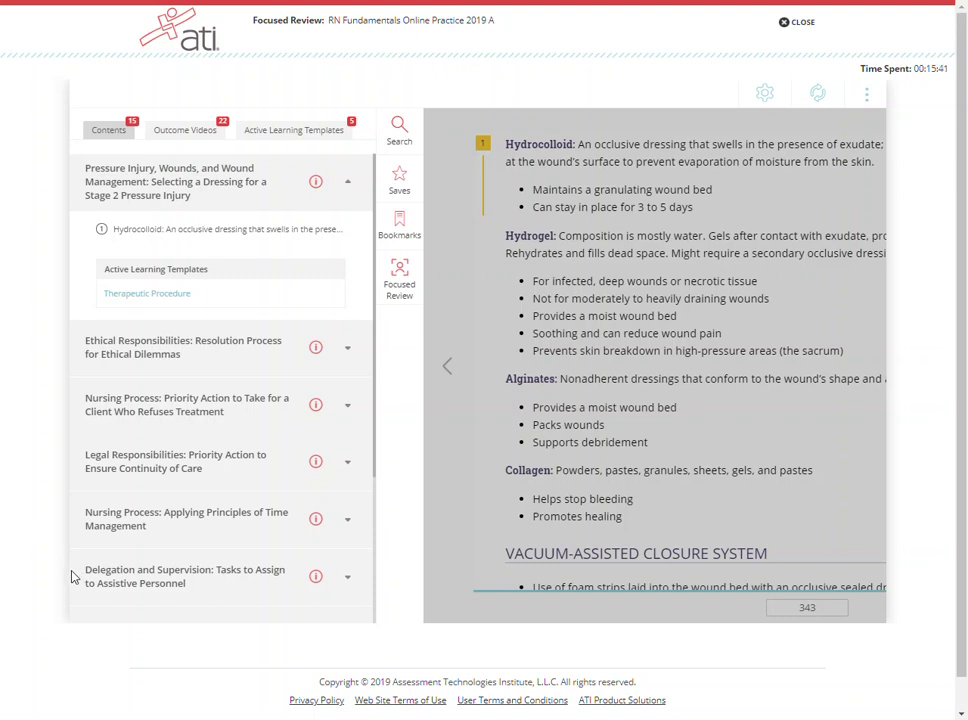
# - Collapse and then reopen the Focused Review contents list
pyautogui.click(250, 231)
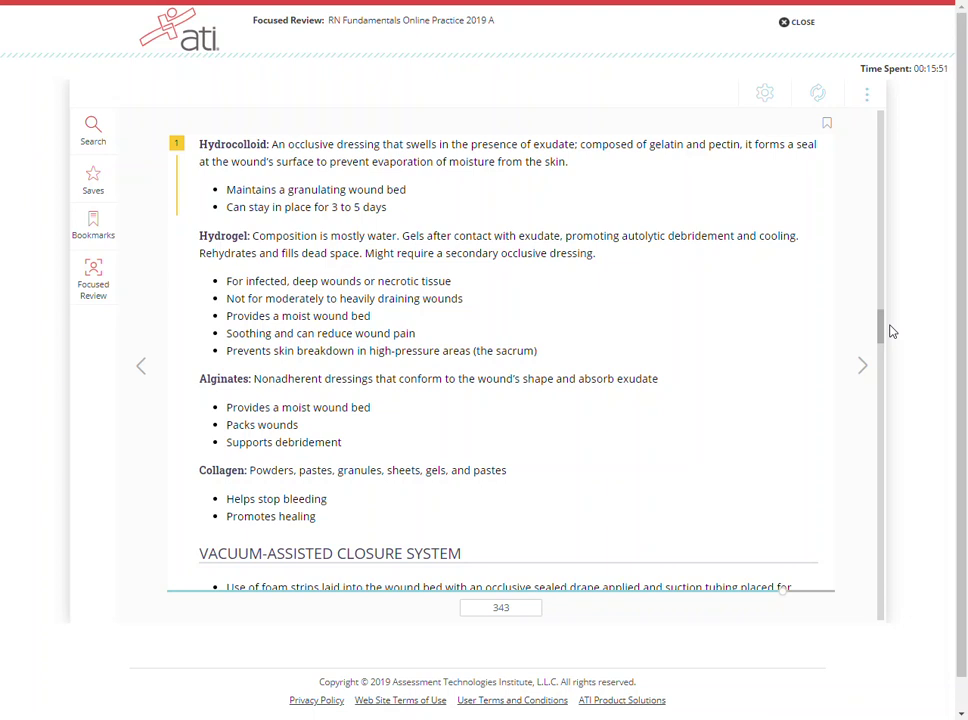
pyautogui.click(105, 290)
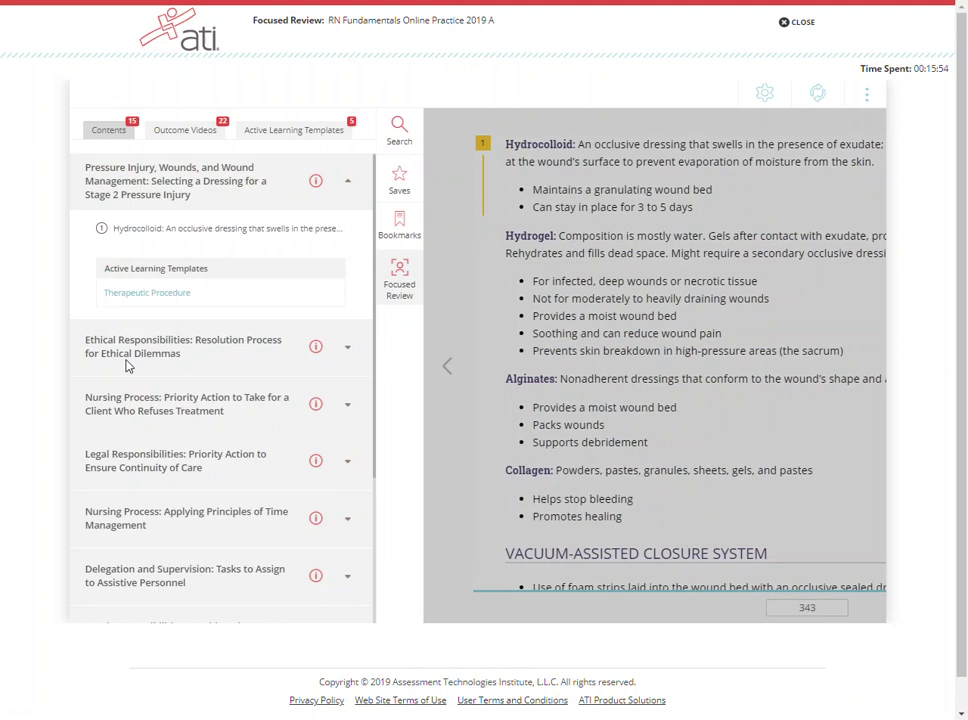
# - Download and view the Therapeutic Procedure template PDF, then close it and the preview
pyautogui.click(145, 294)
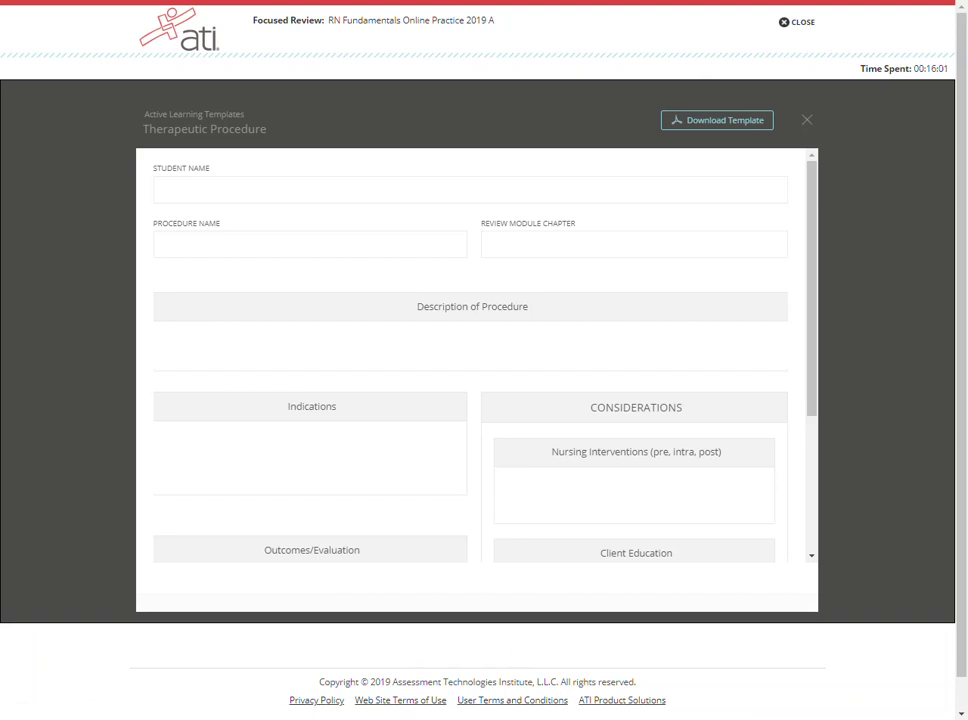
pyautogui.click(738, 141)
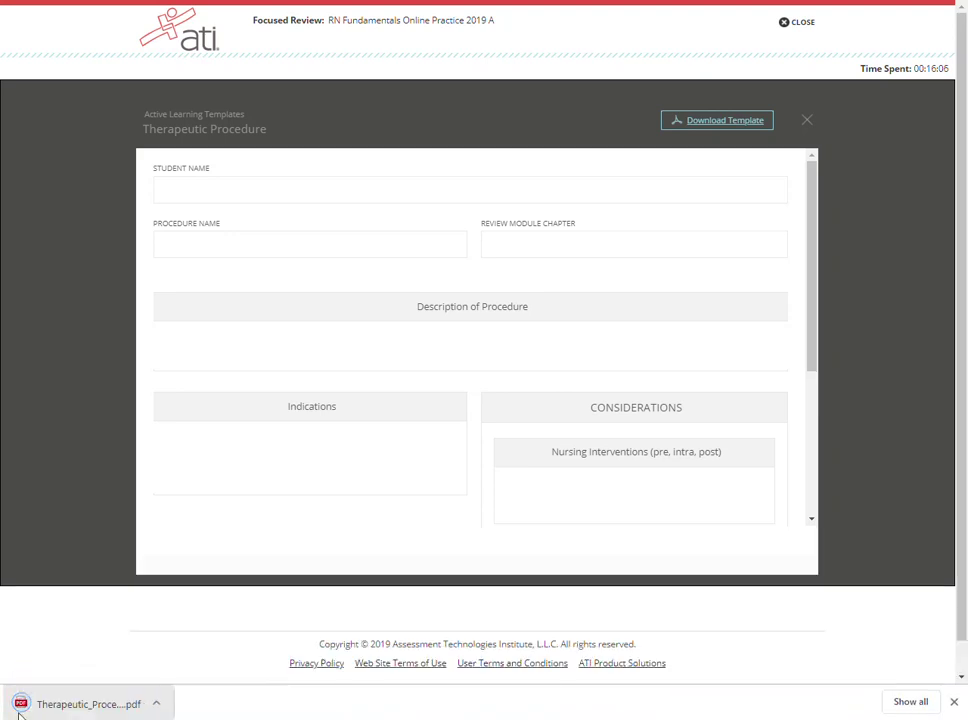
pyautogui.click(82, 704)
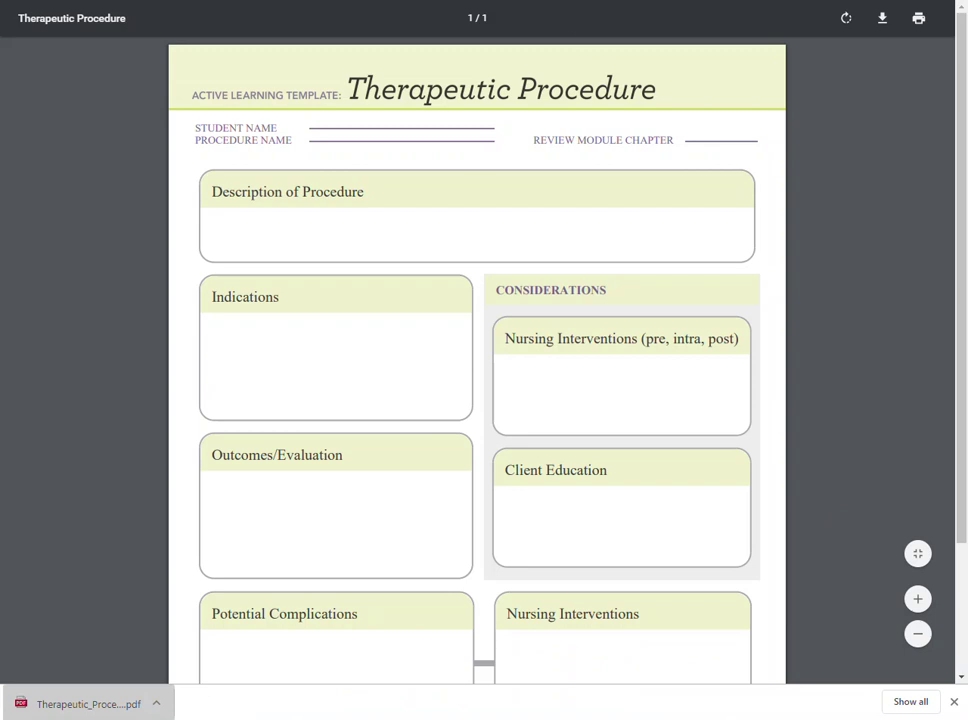
pyautogui.hotkey('ctrl', 'w')
pyautogui.click(806, 121)
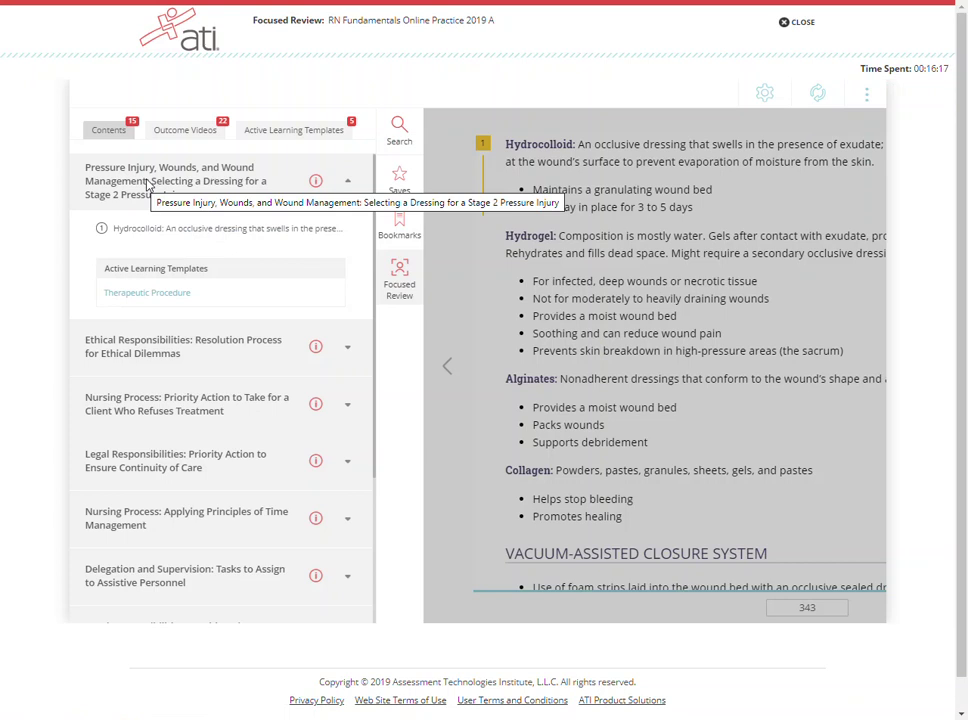
# - Expand Ethical Responsibilities and show its ethical decision-making passage
pyautogui.click(347, 349)
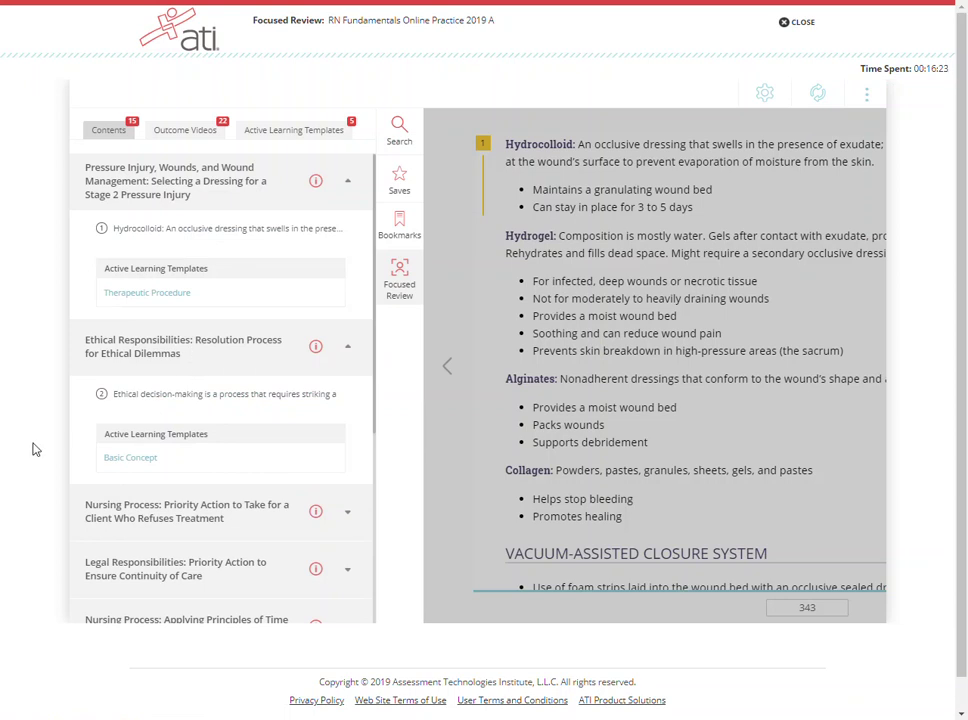
pyautogui.click(150, 394)
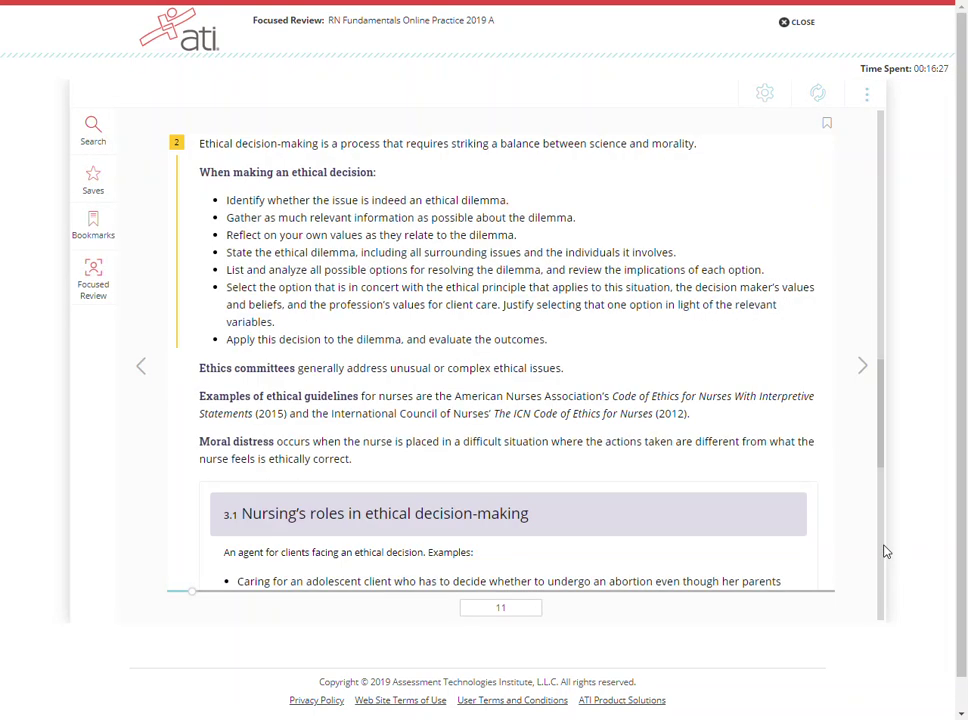
pyautogui.click(95, 276)
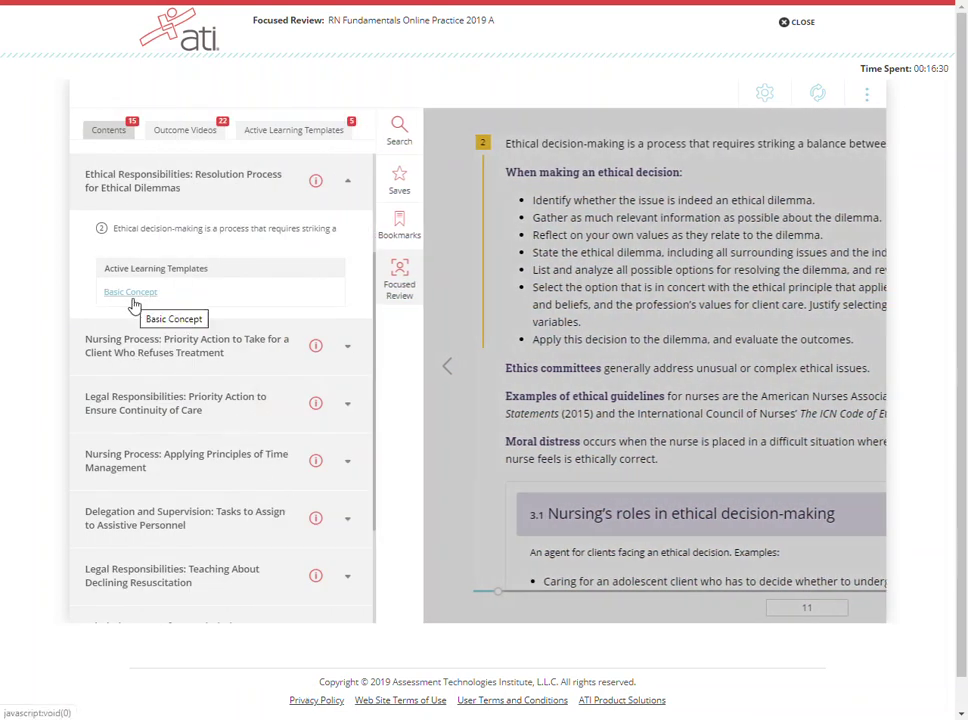
# - Expand the client-refusing-treatment and Legal Responsibilities continuity-of-care topics
pyautogui.click(347, 350)
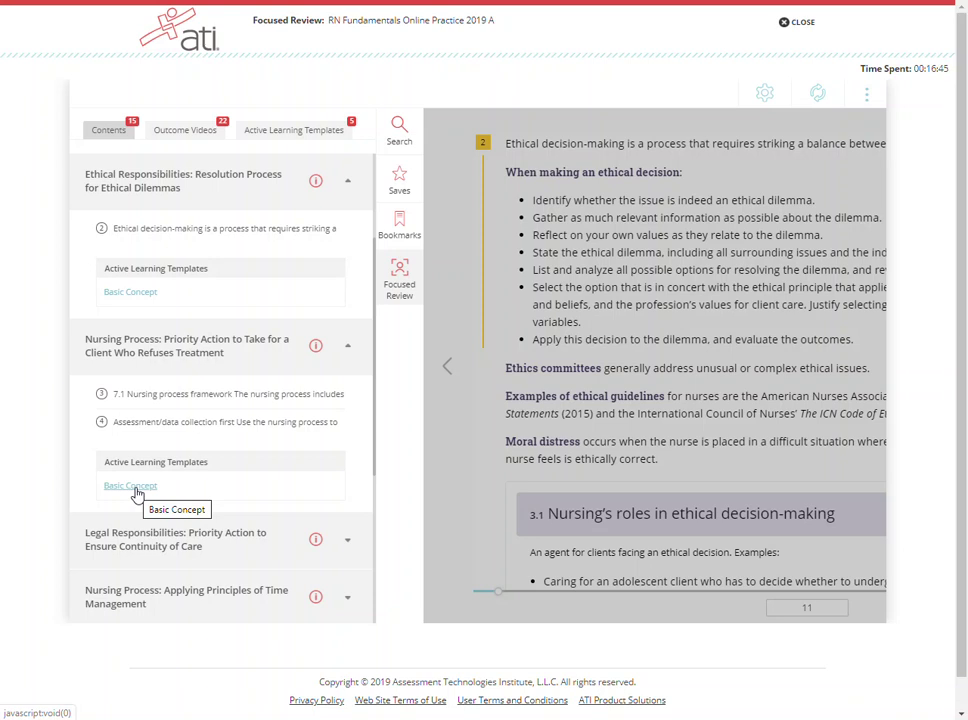
pyautogui.scroll(-1, 137, 493)
pyautogui.click(344, 479)
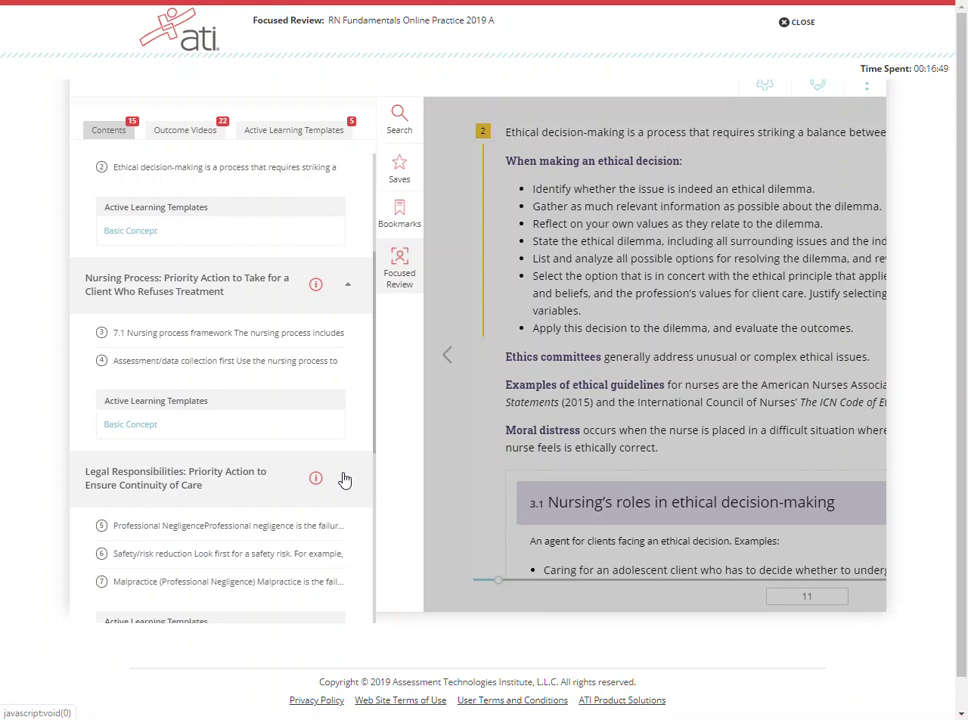
pyautogui.scroll(-2, 300, 450)
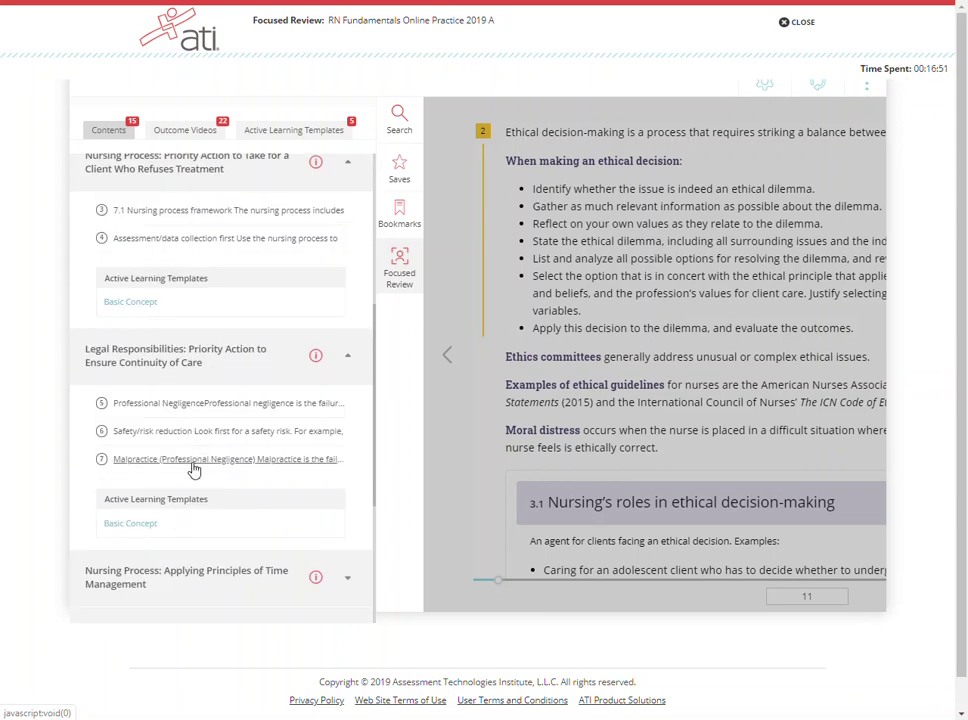